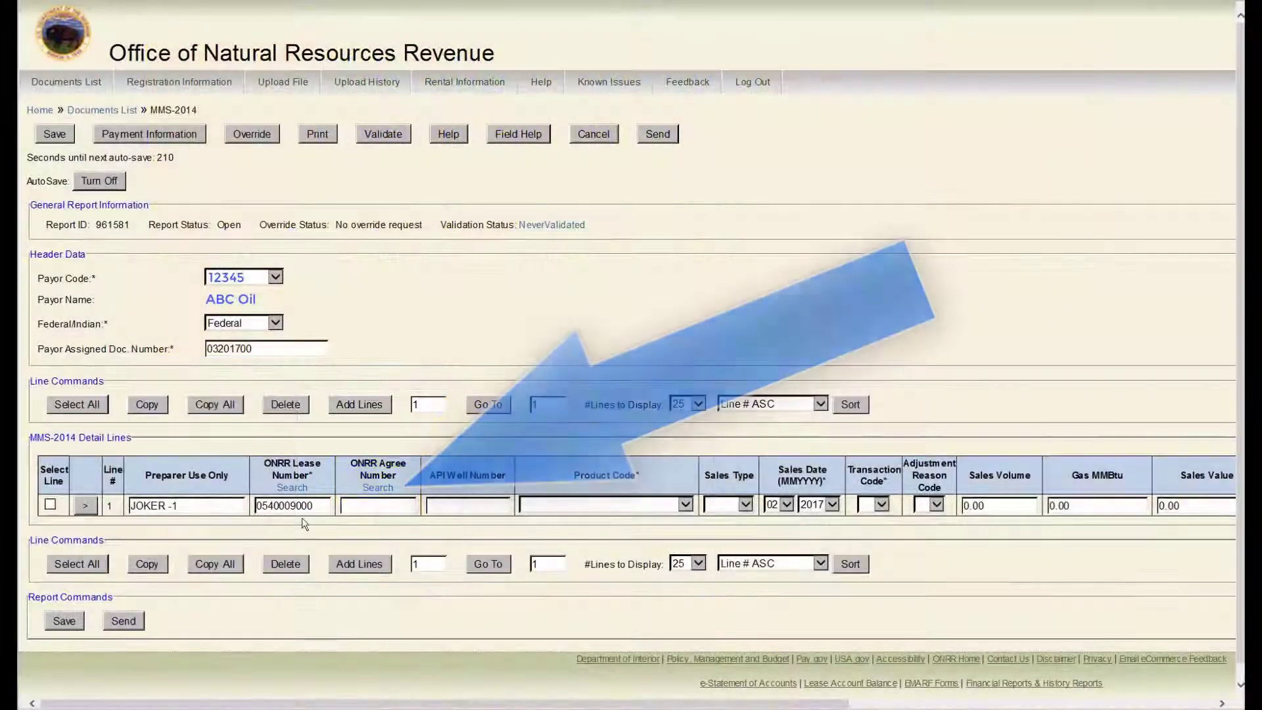
Search agreement numbers starting with NM and paste NM 54048 into line 1's Agreement Number.
left_click(377, 487)
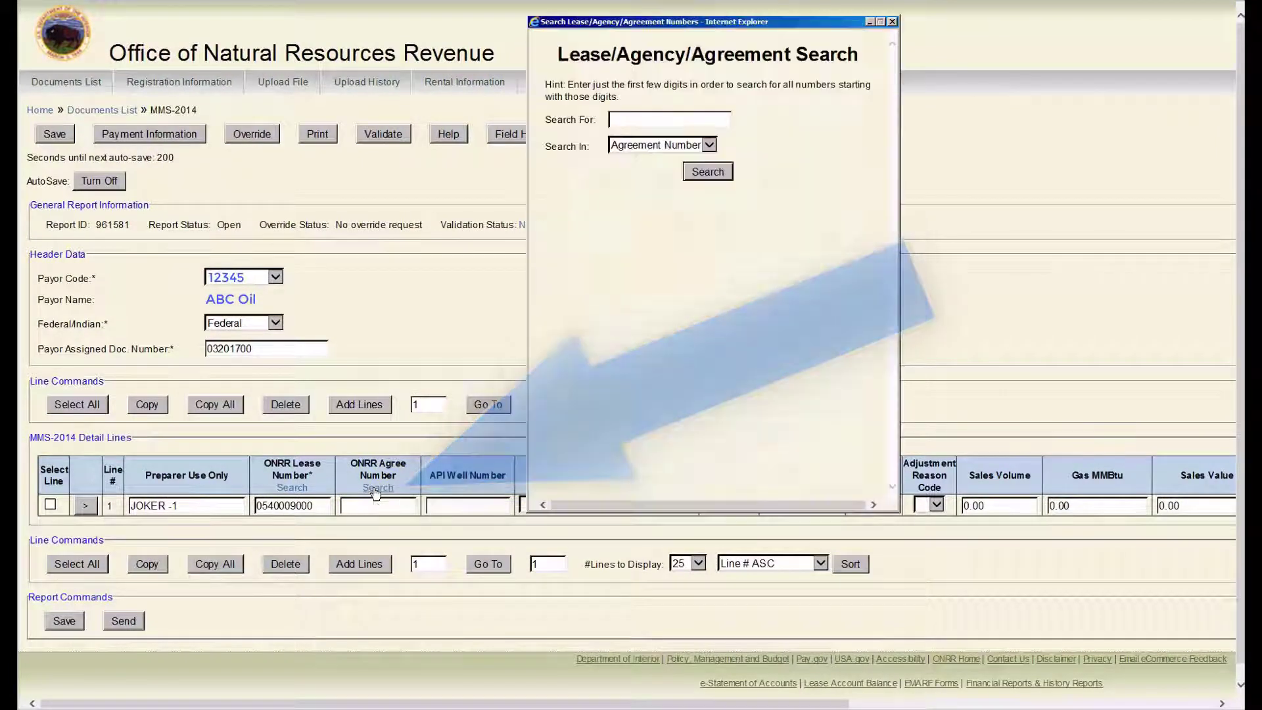
left_click(632, 120)
type("NM")
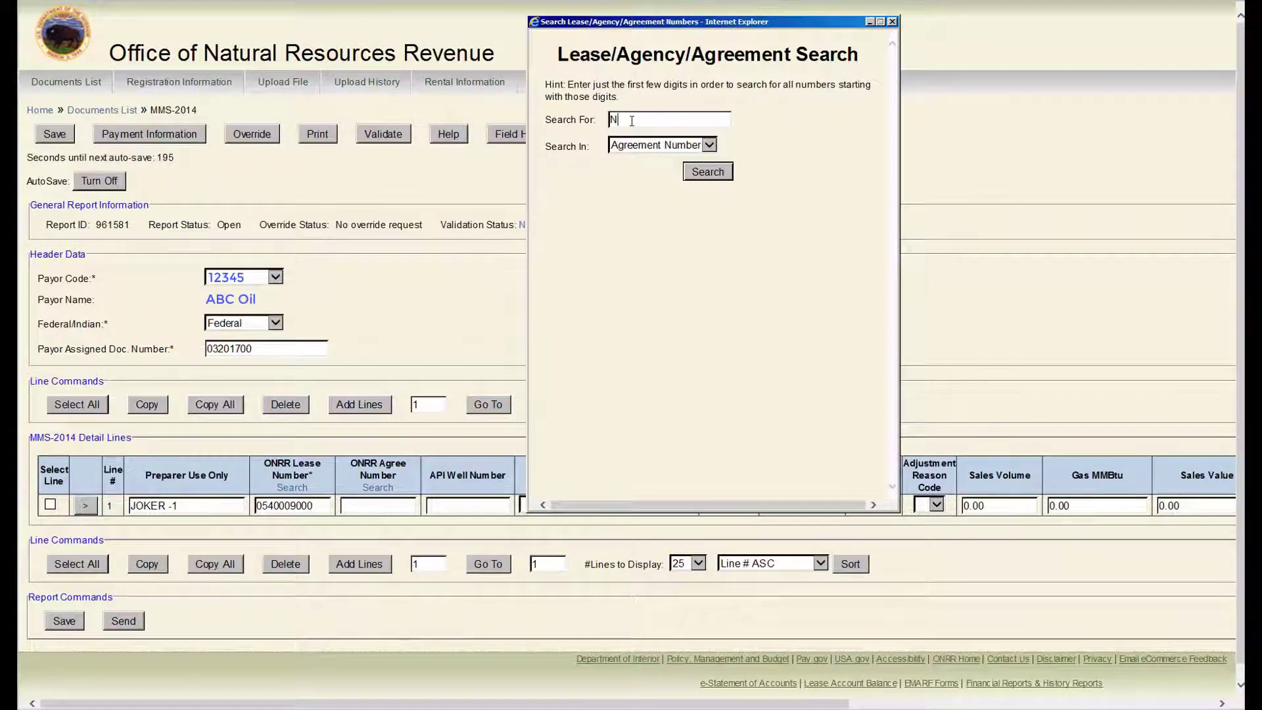
left_click(709, 172)
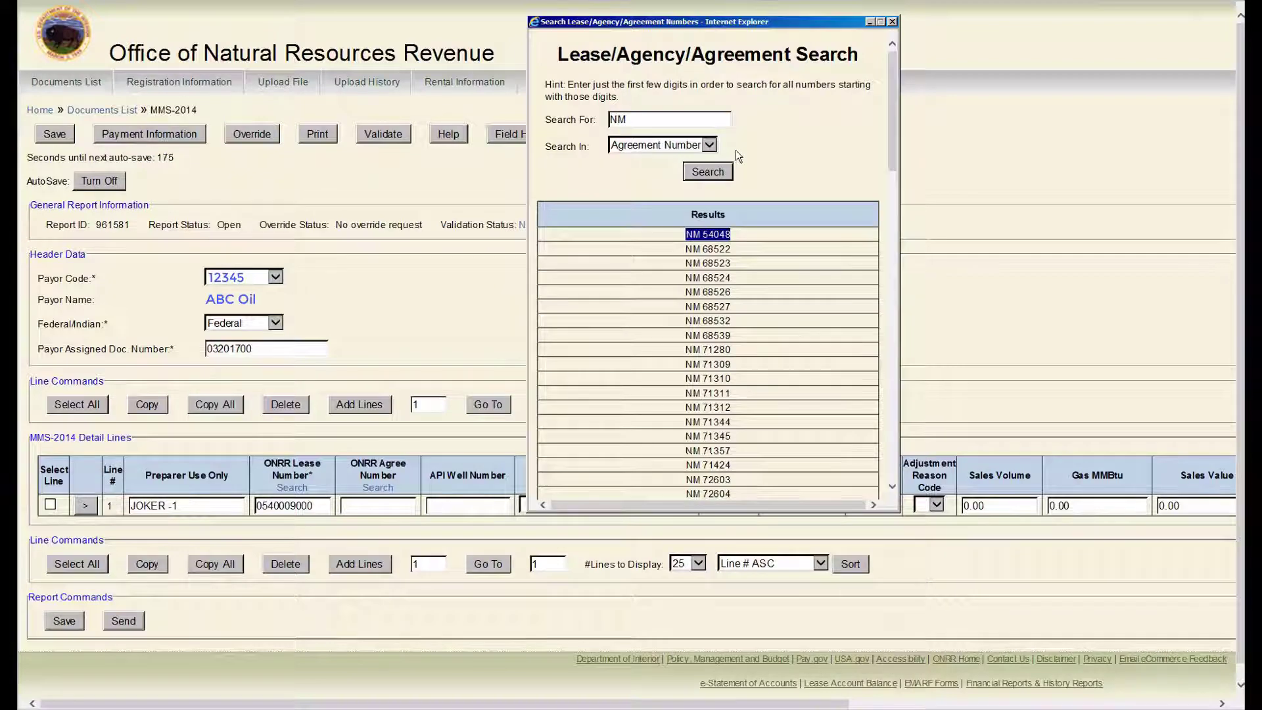
left_click(893, 22)
right_click(385, 504)
left_click(385, 529)
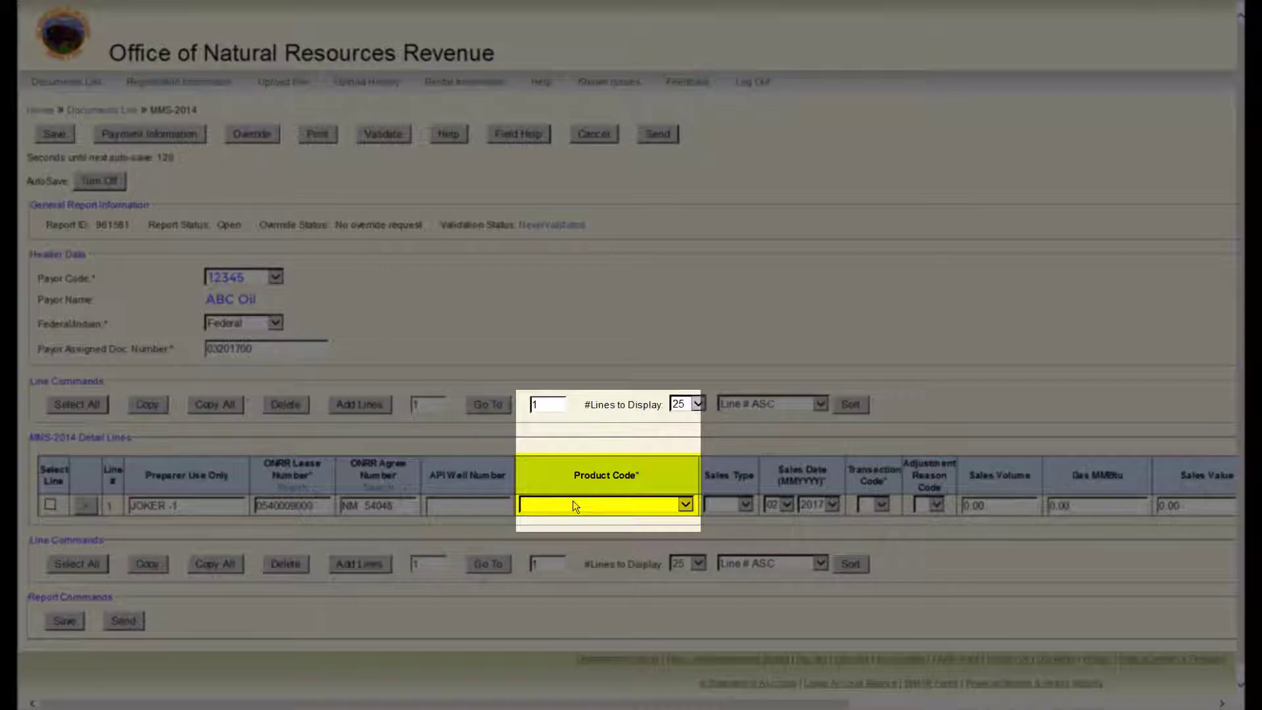
Choose product code 01-Oil and sales type ARMS on line 1.
left_click(574, 503)
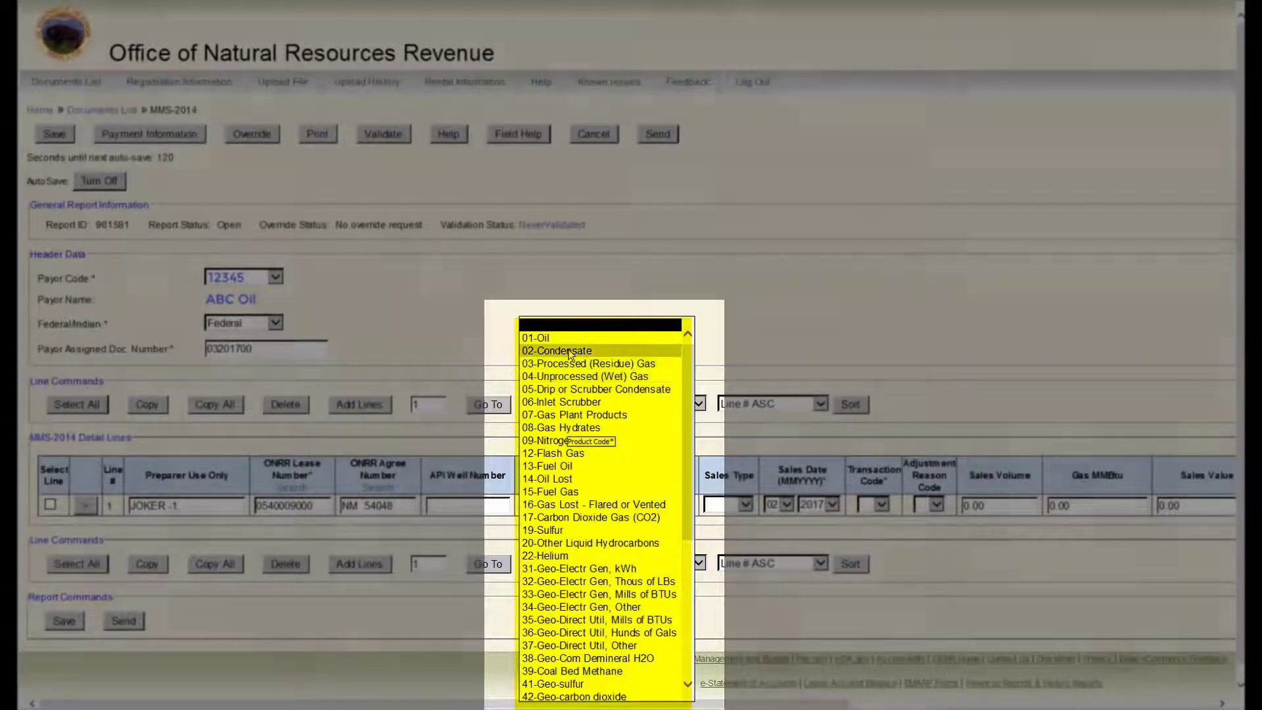
left_click(565, 338)
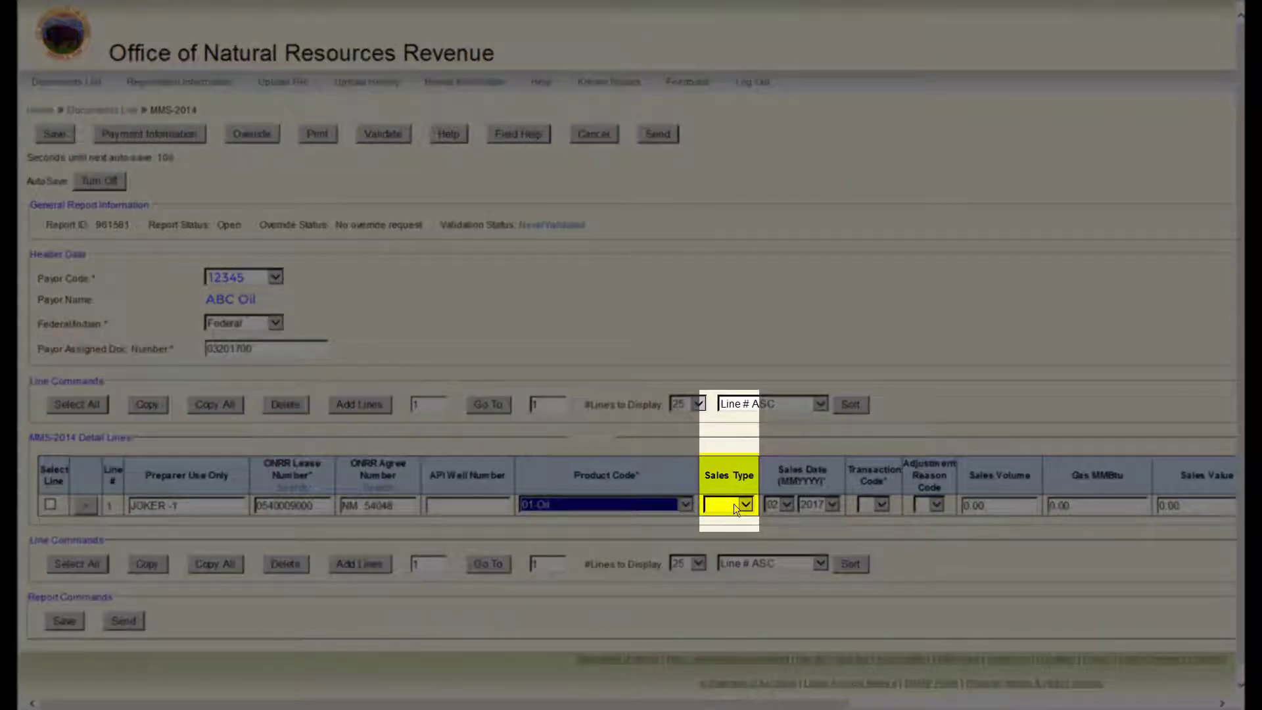
left_click(745, 505)
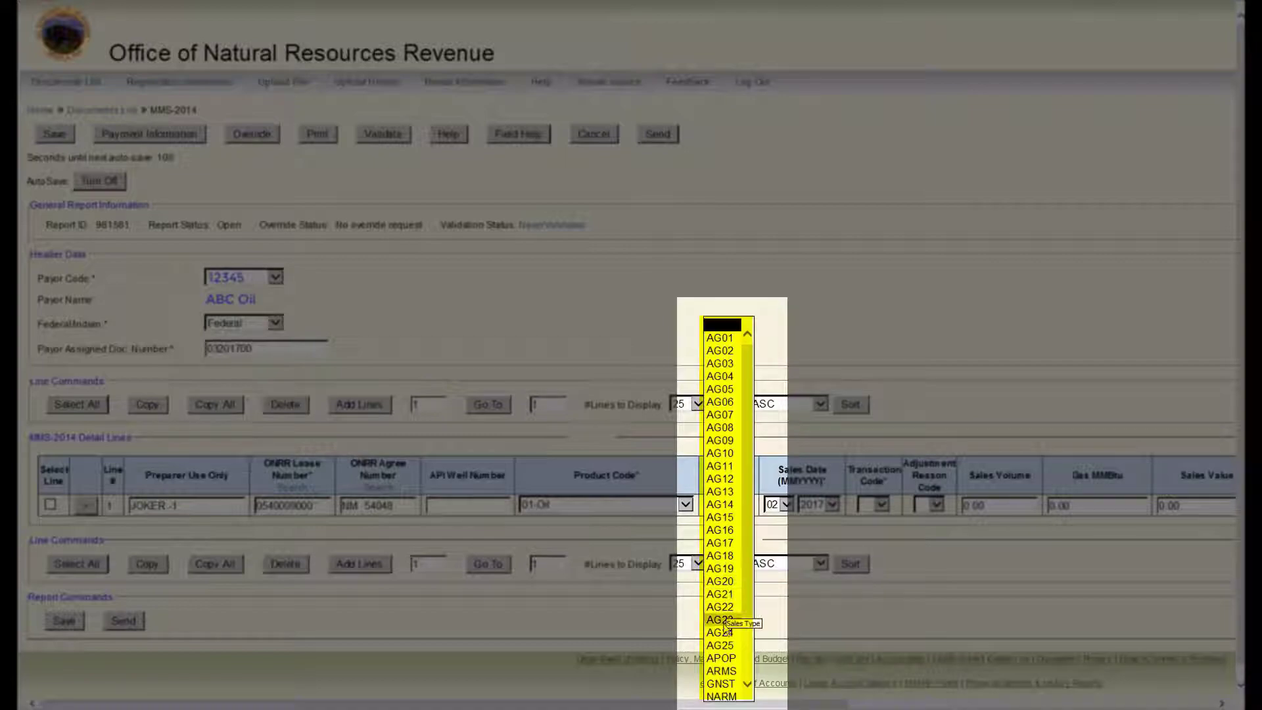
left_click(721, 672)
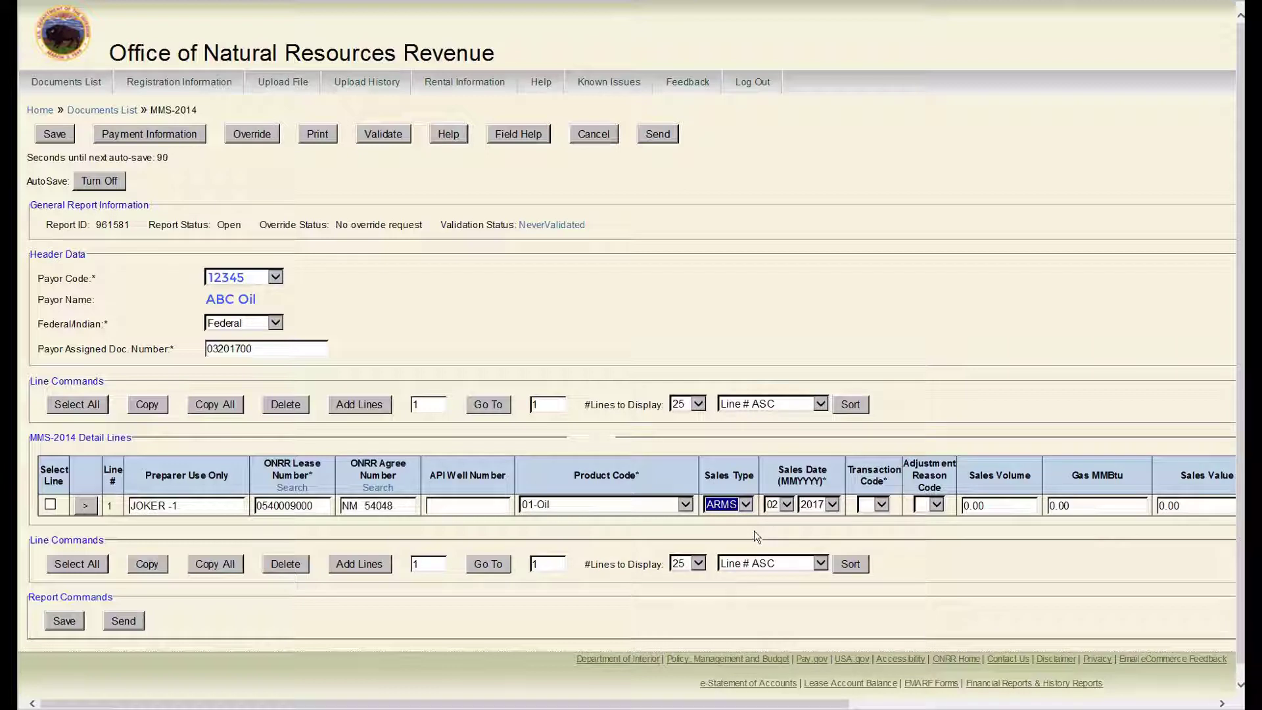
Check the sales type codes in the ONRR handbook's Sales Type Codes appendix (Appendix D).
left_click(538, 138)
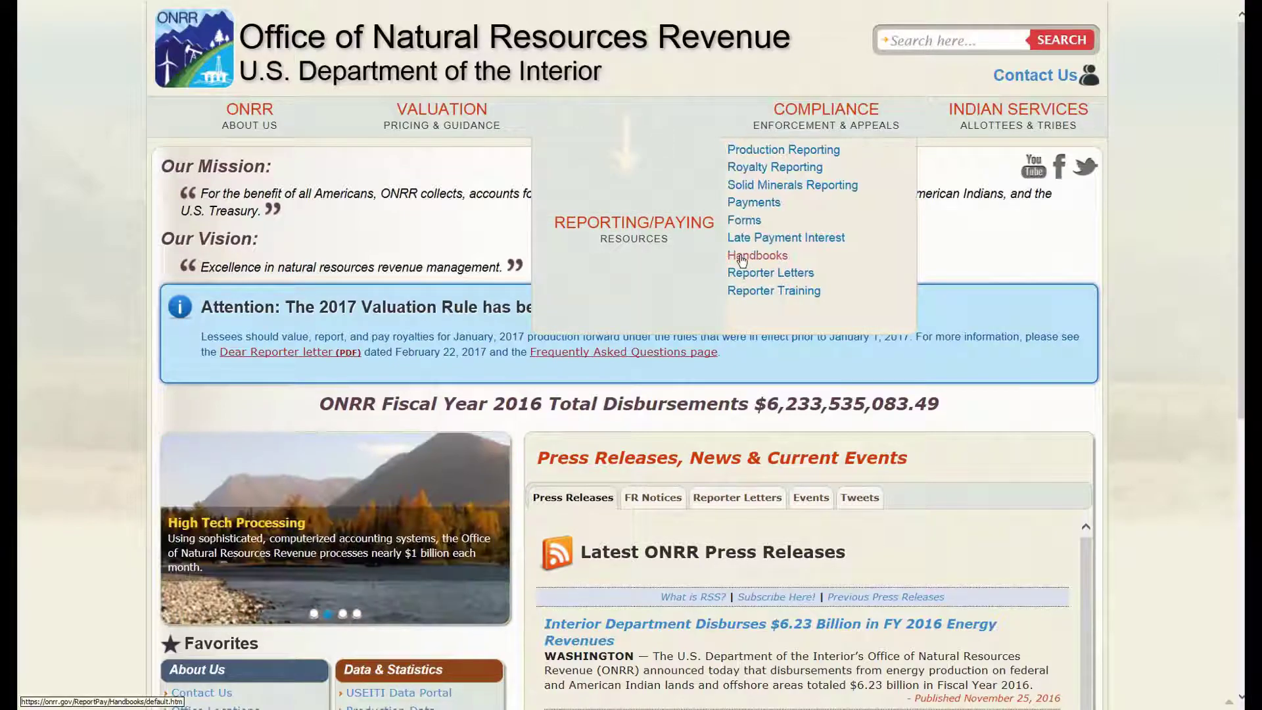
left_click(741, 258)
left_click(614, 313)
left_click(401, 386)
scroll(296, 407, "down", 2)
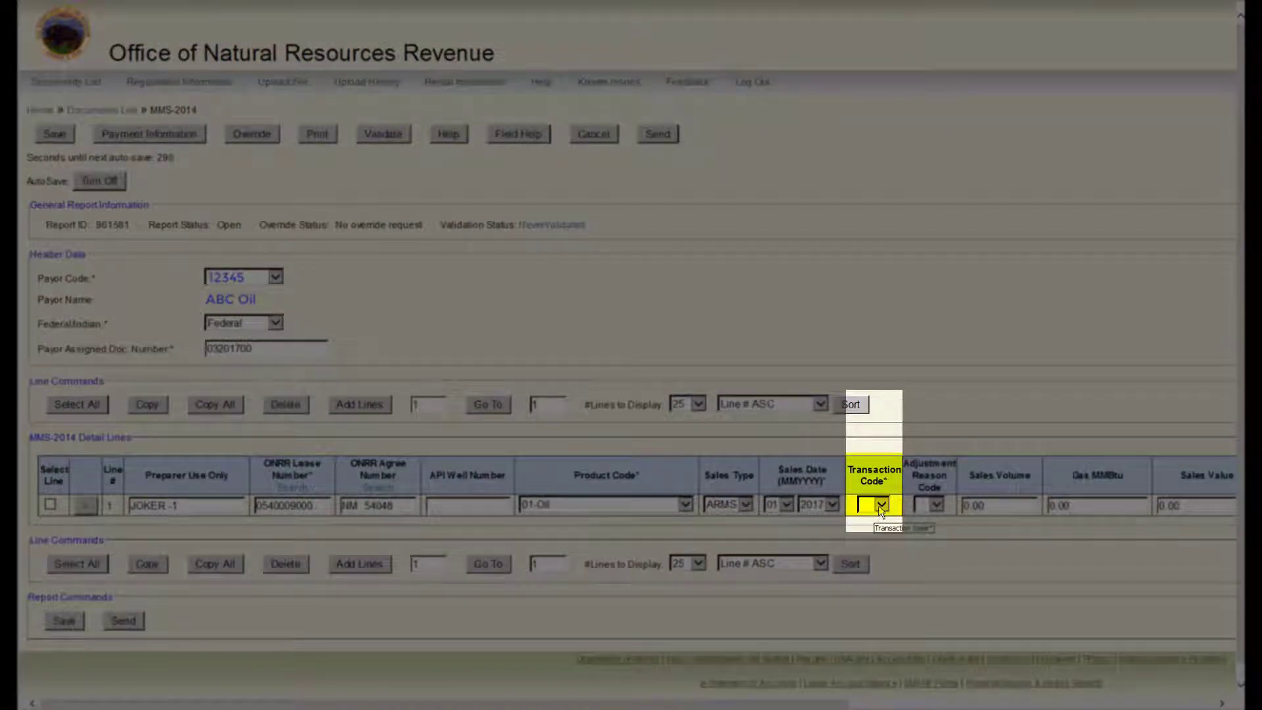
Pick transaction code 01 and review the transaction code list in Field Help.
left_click(880, 507)
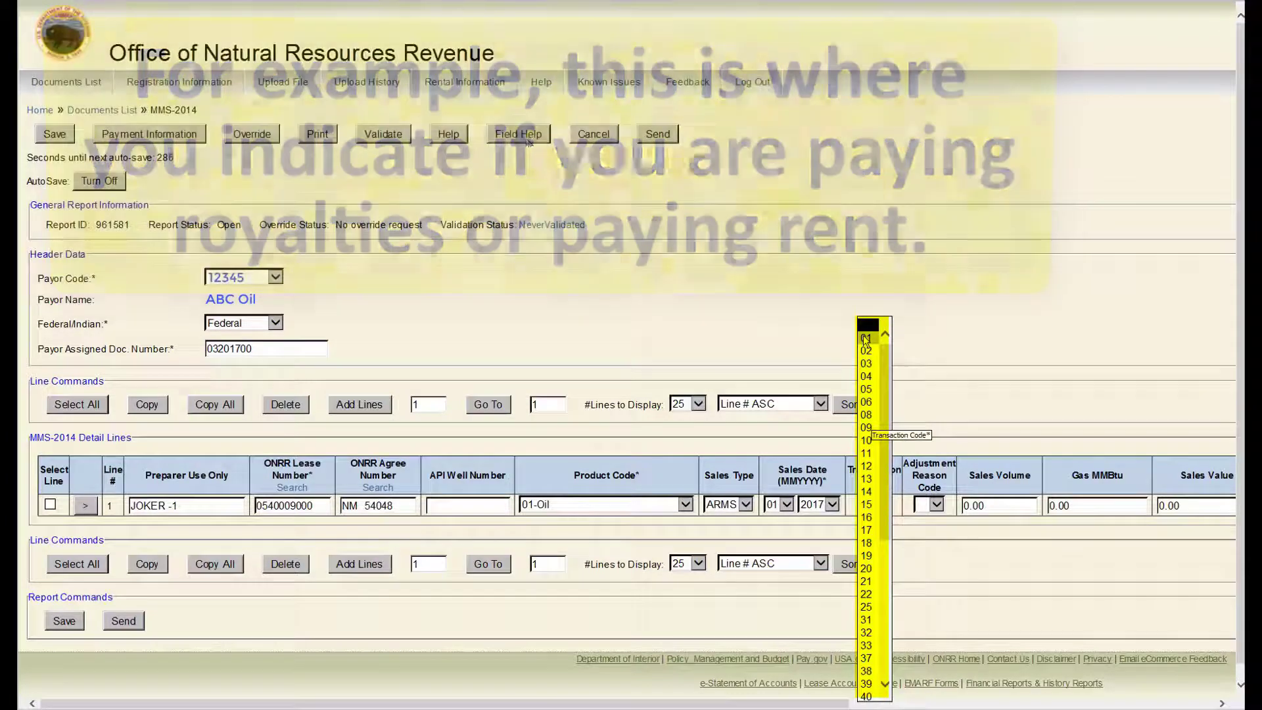
left_click(525, 138)
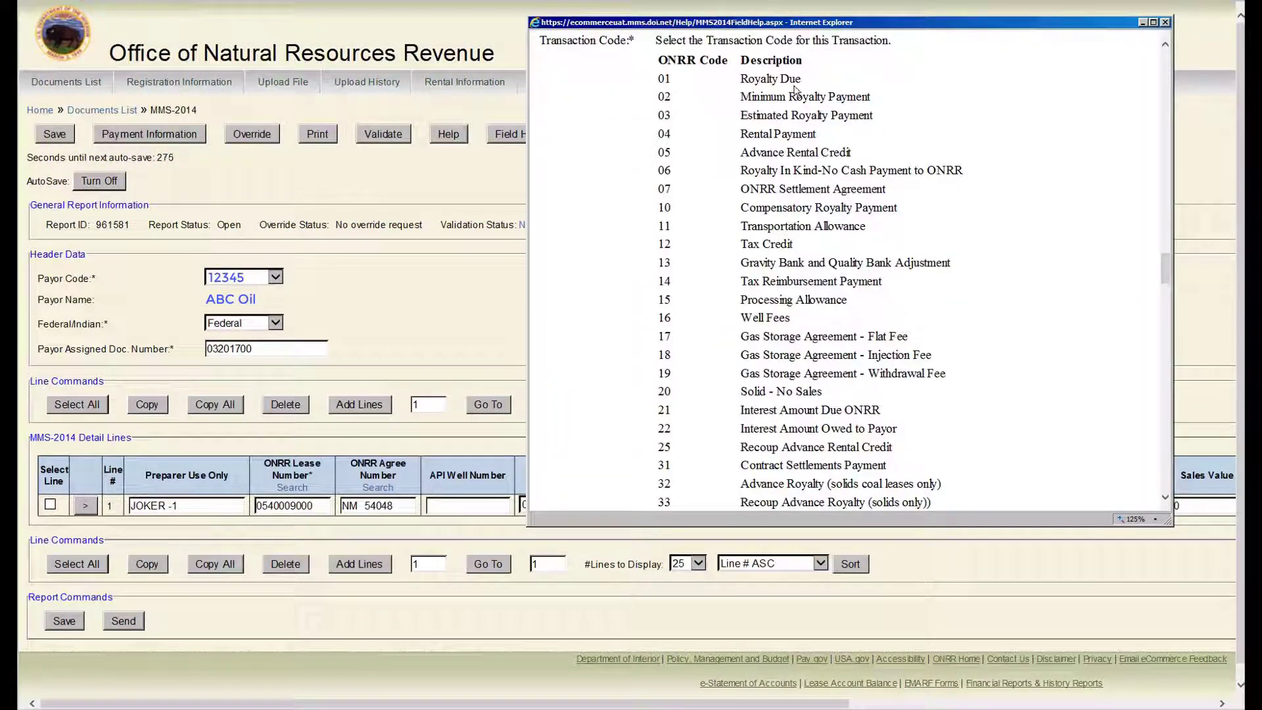
left_click(1165, 23)
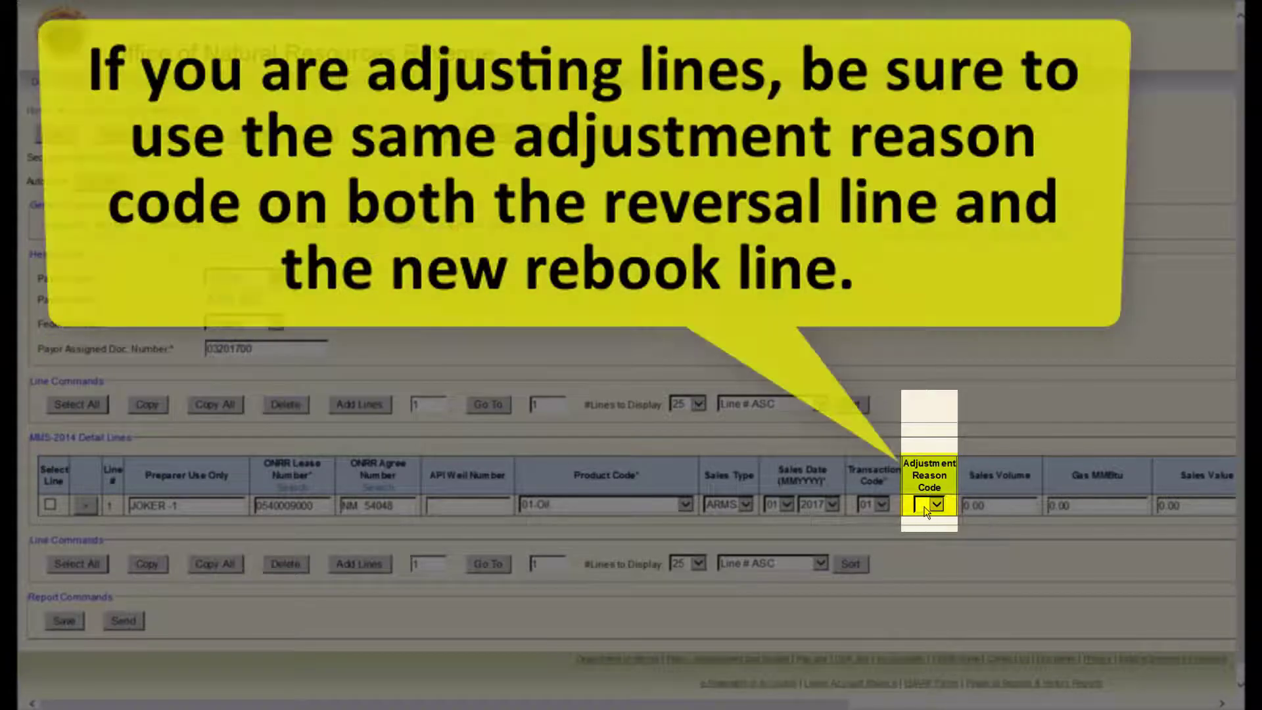
Set adjustment reason code 10 and review the adjustment reason code list in Field Help.
left_click(924, 512)
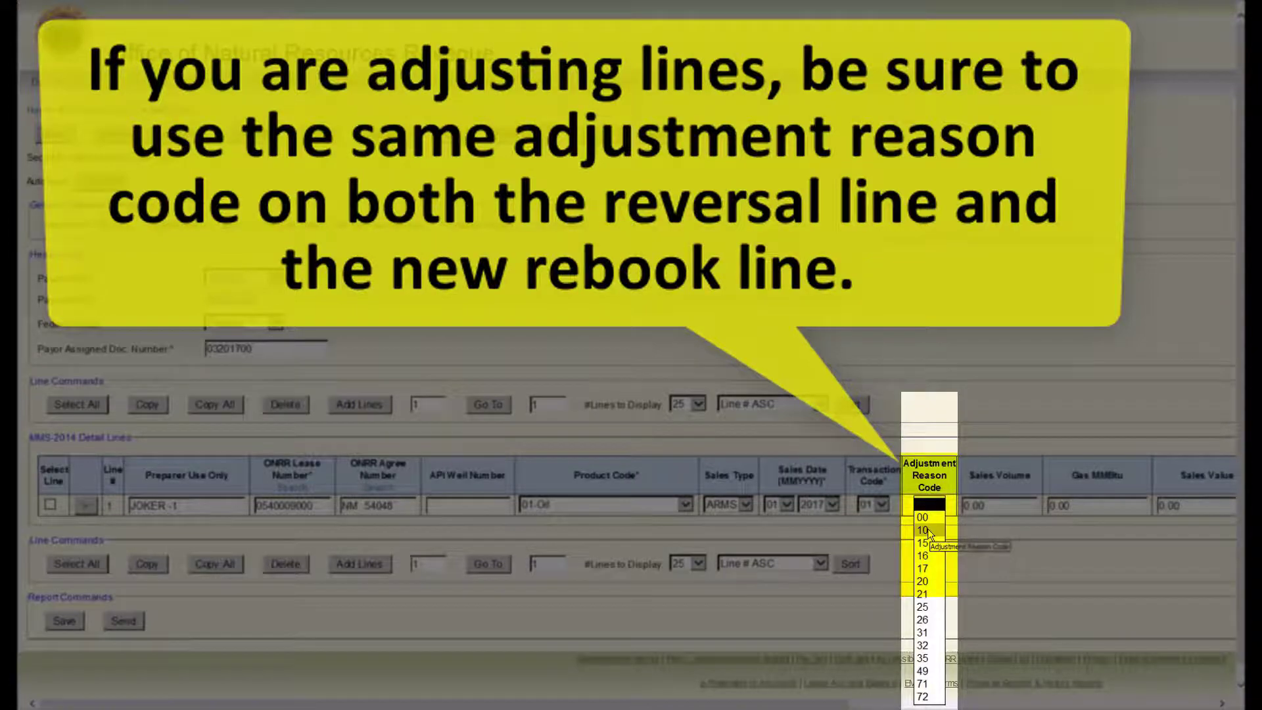
left_click(928, 528)
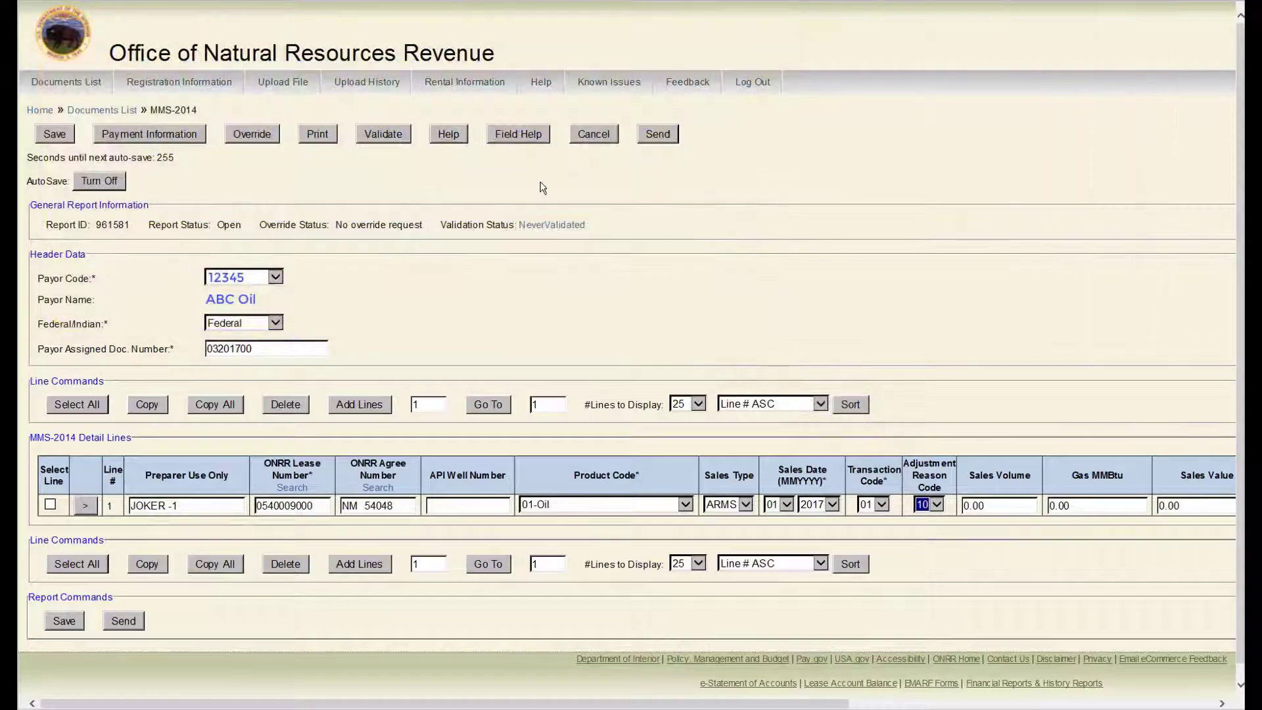
left_click(526, 139)
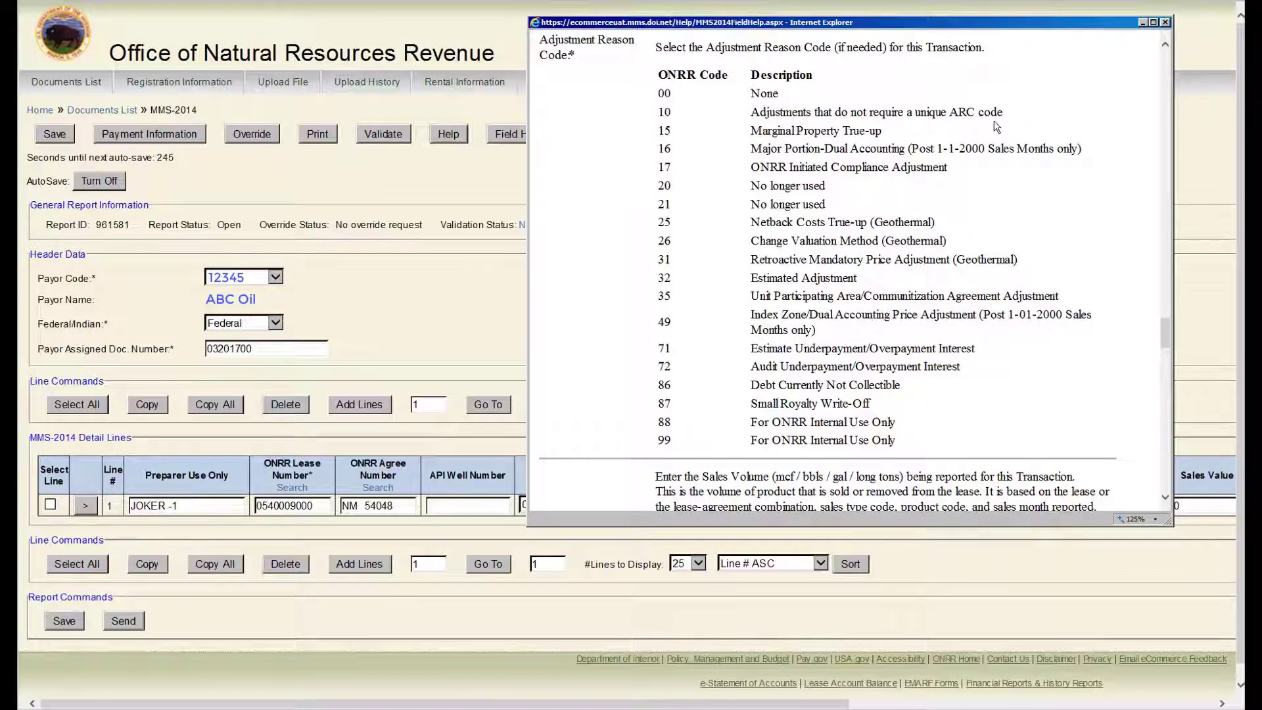
left_click(1165, 23)
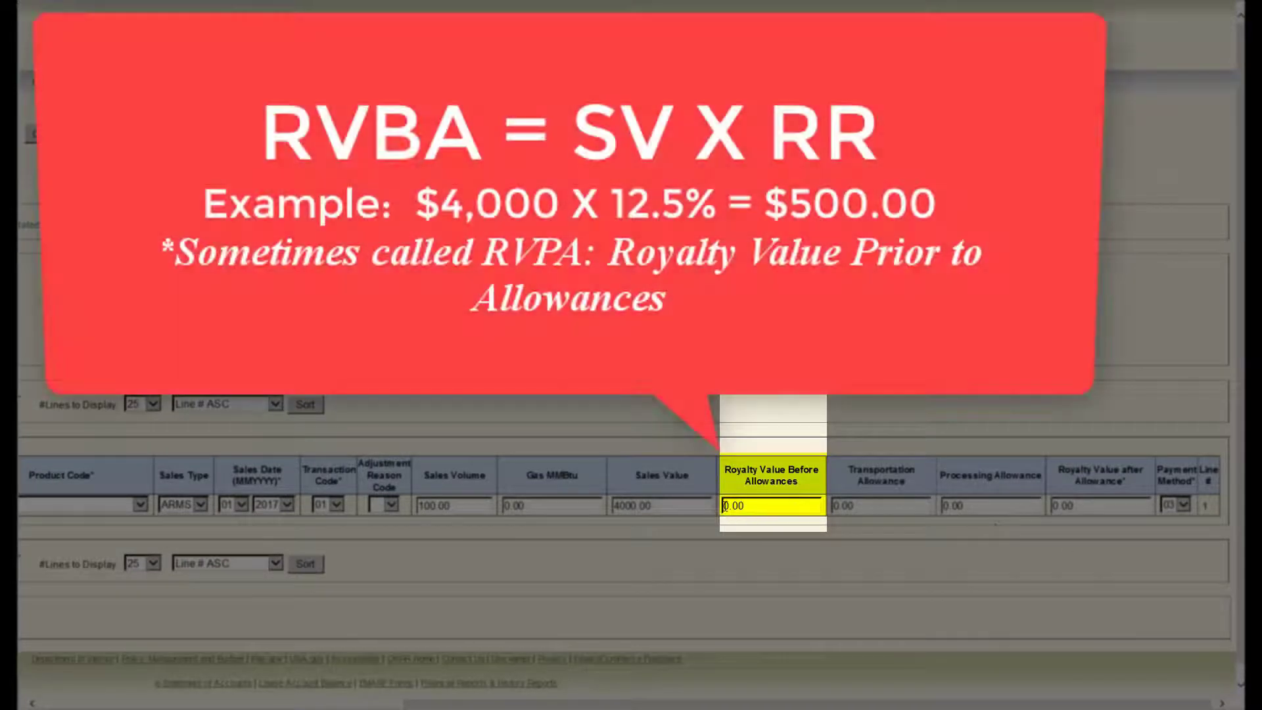
Enter 500.00 as the royalty value both before and after allowances on line 1.
left_click(725, 506)
type("50")
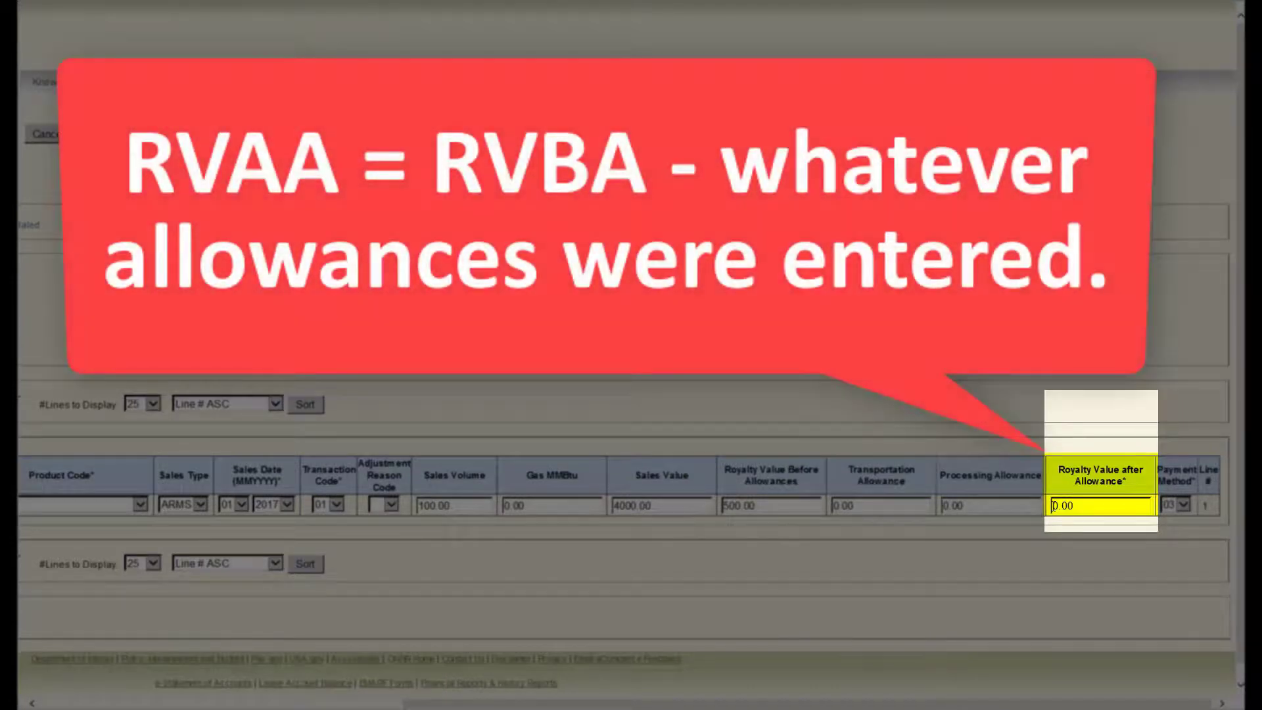
type("50")
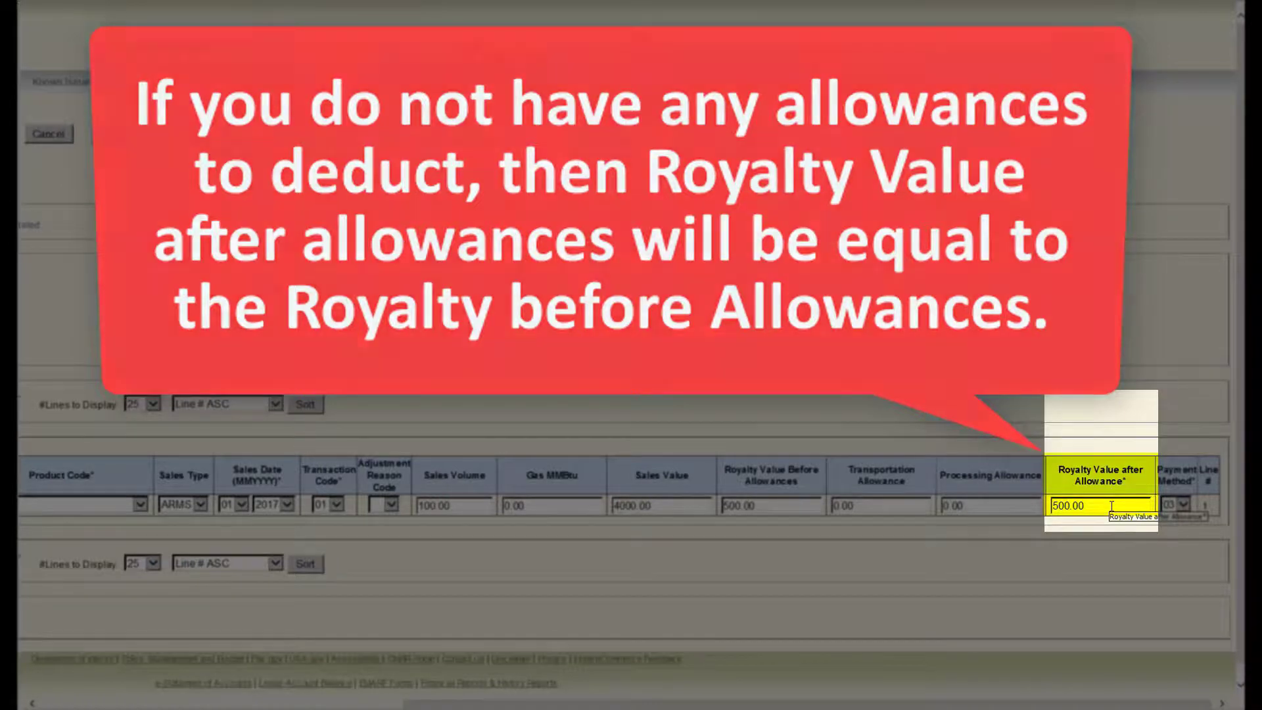
key("Tab")
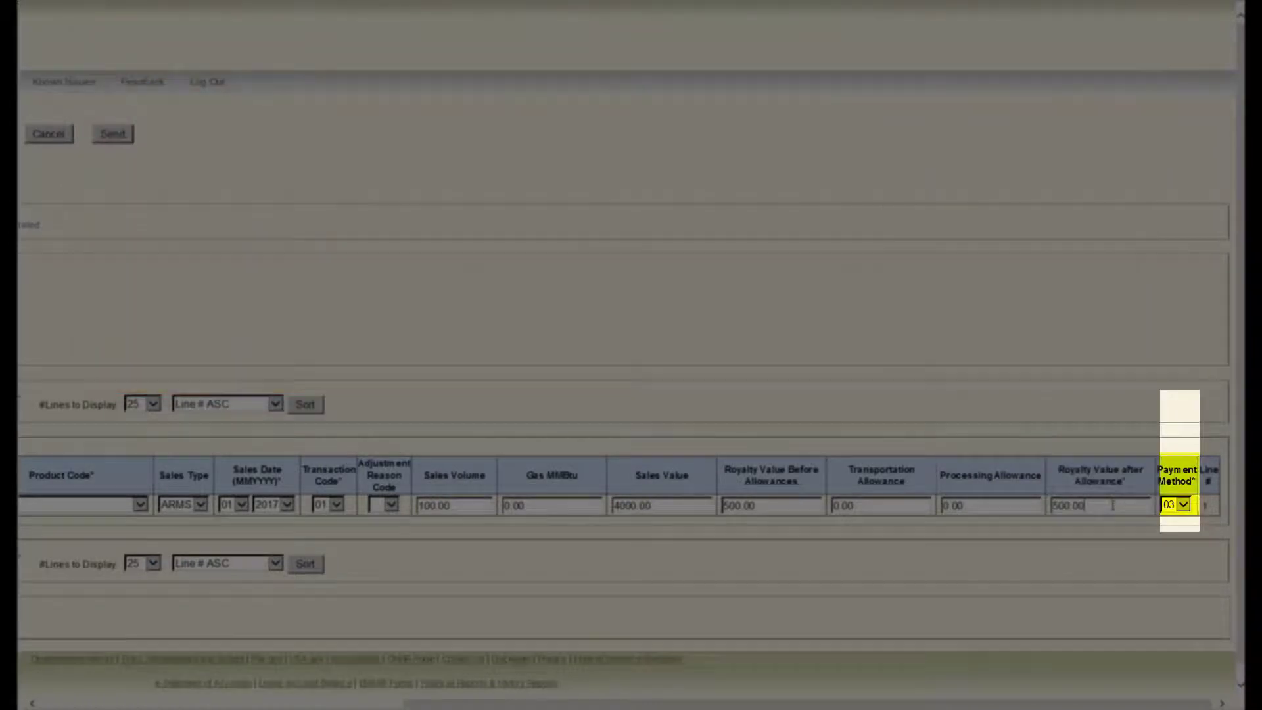
left_click(1184, 505)
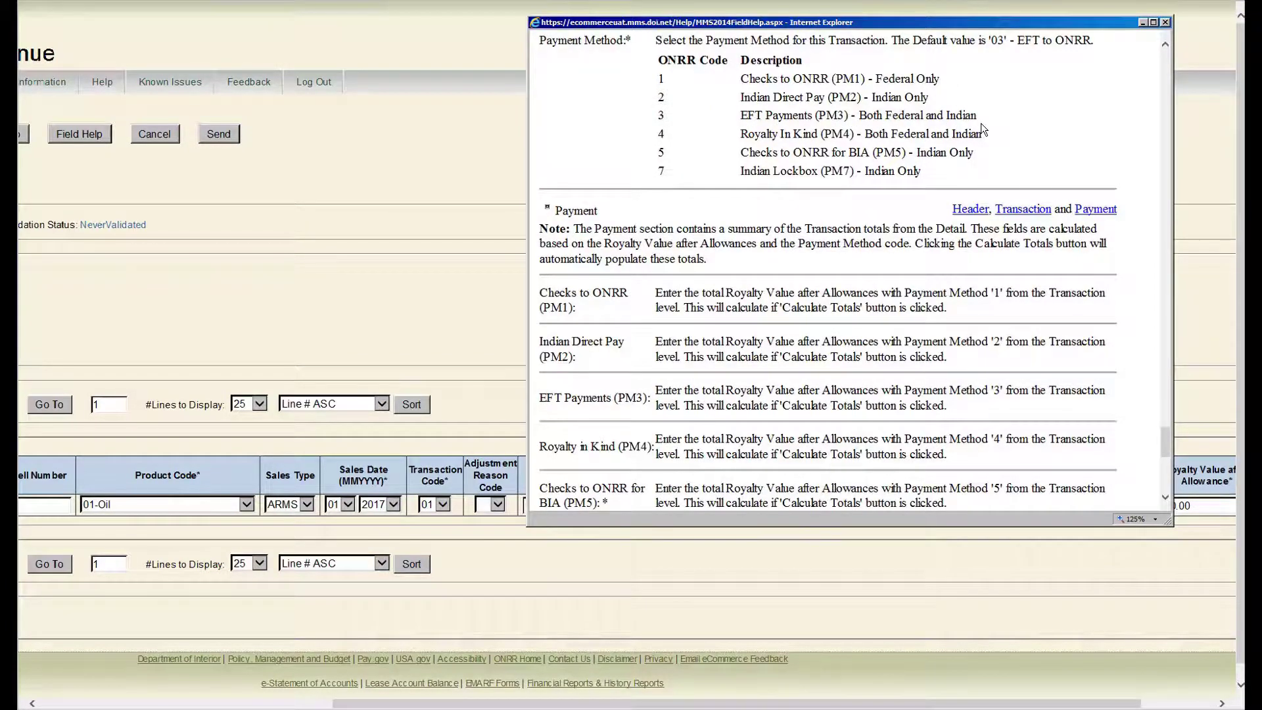
left_click(1165, 21)
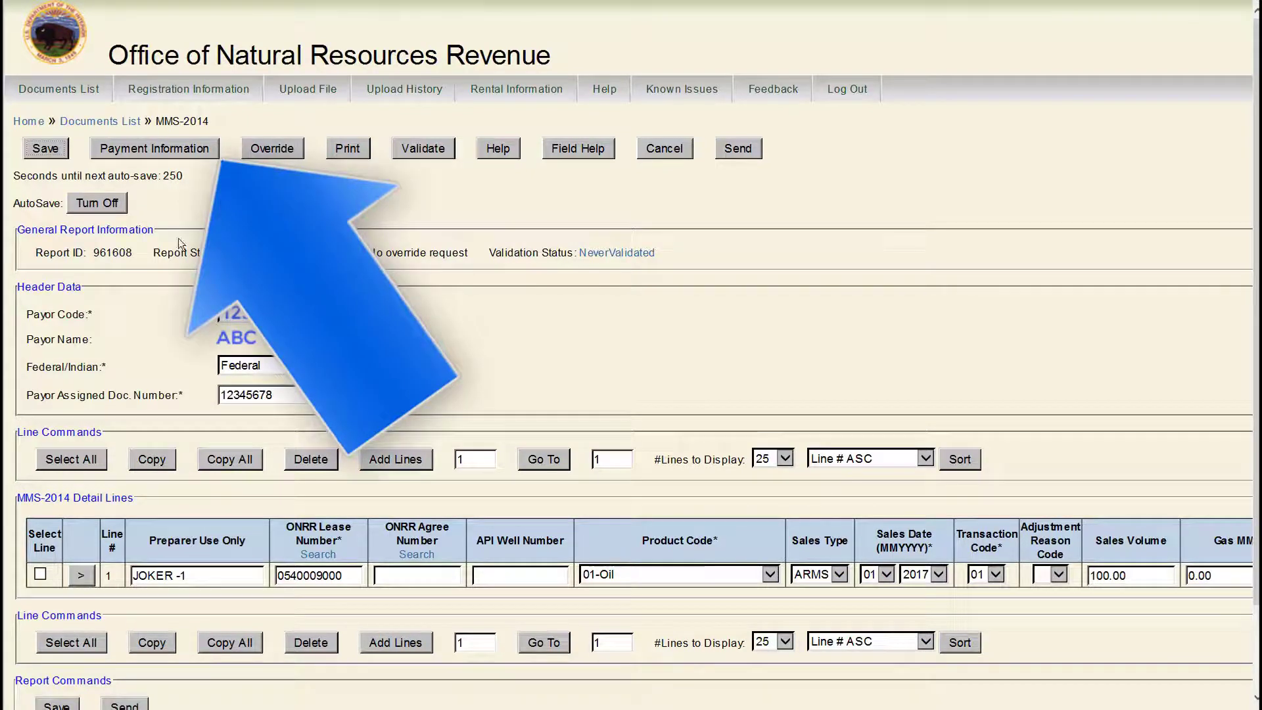
Calculate the payment totals on Payment Information (net 666.67), then save the report.
left_click(144, 148)
left_click(88, 572)
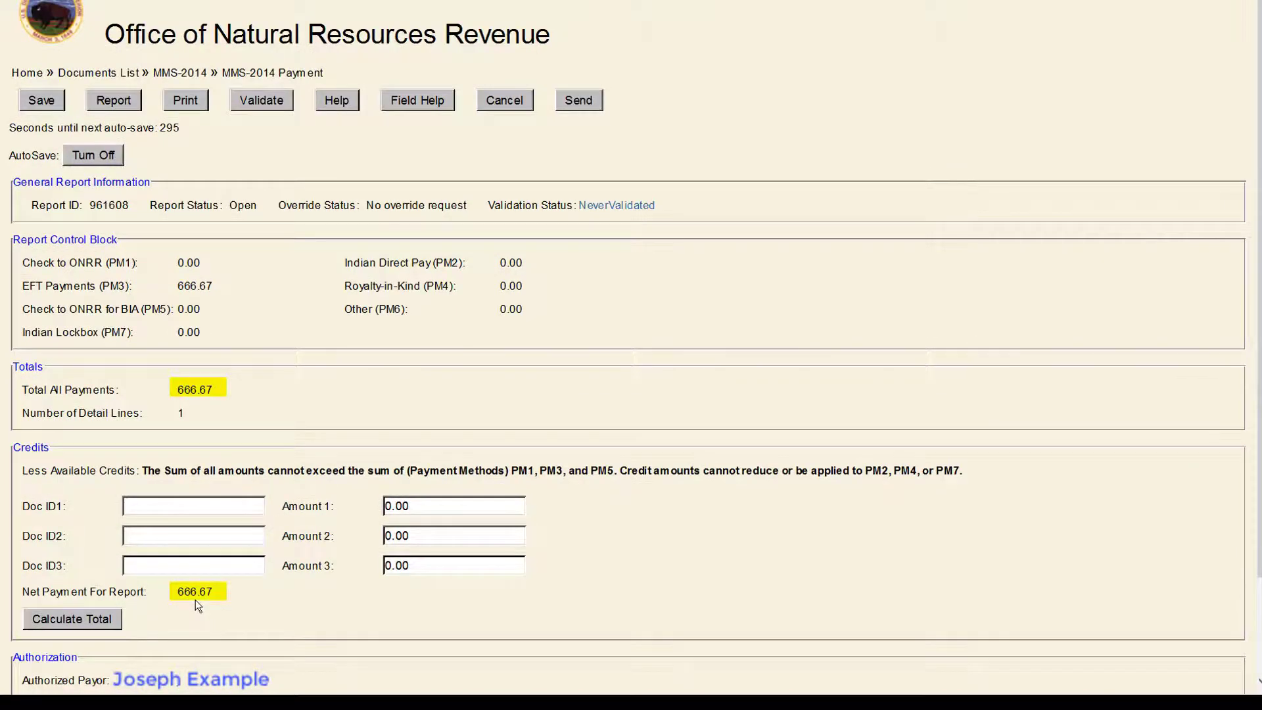
left_click(123, 103)
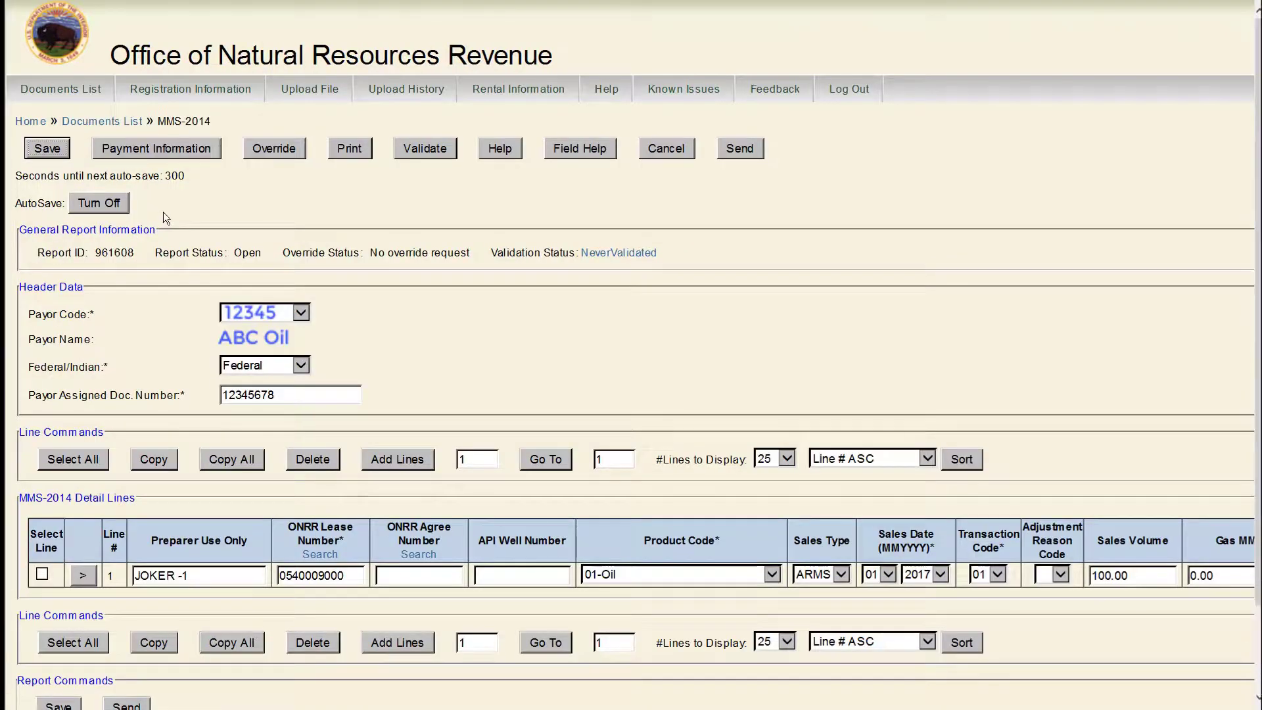
left_click(55, 154)
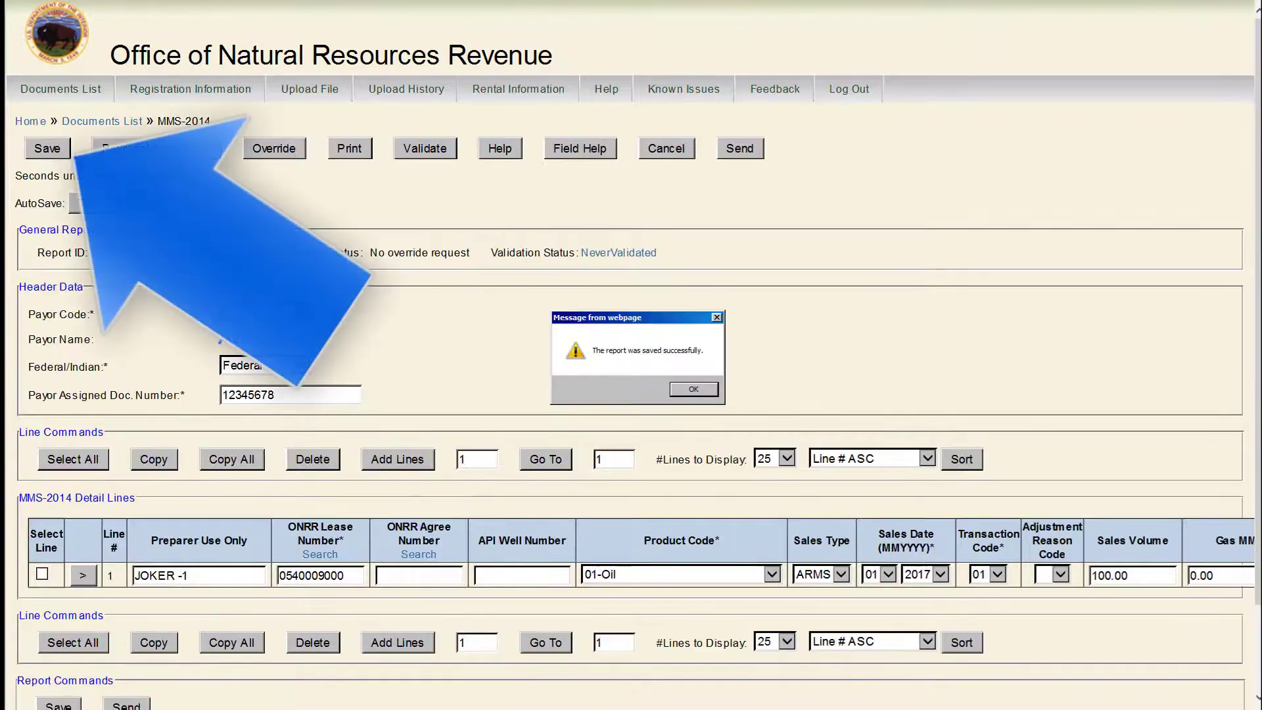